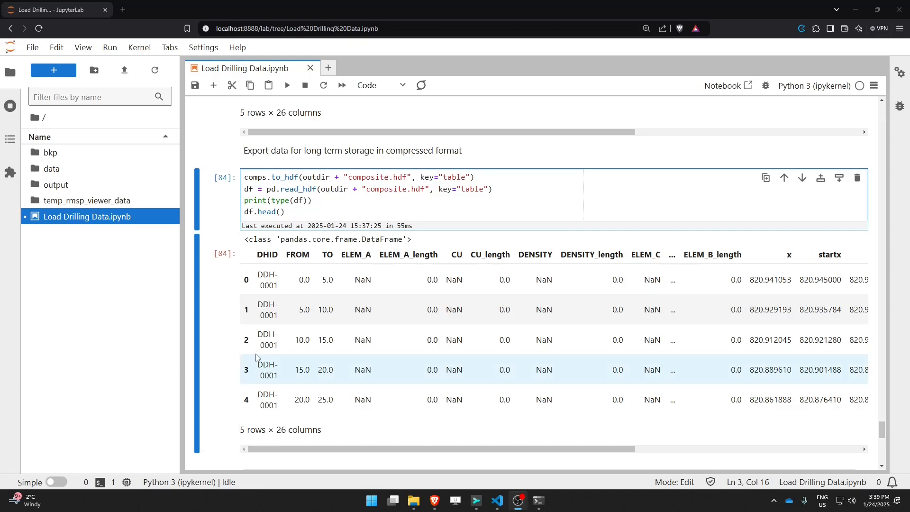
Step: In the Load from CSV cell, read output/composite.csv with pd.read_csv into a variable named loaded_comps
scroll(223, 354, "down", 5)
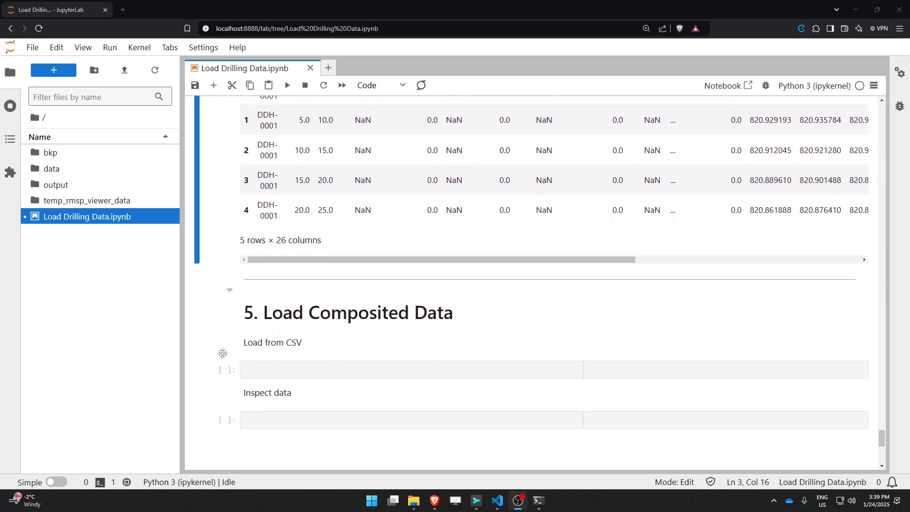
scroll(223, 353, "down", 1)
scroll(224, 358, "up", 1)
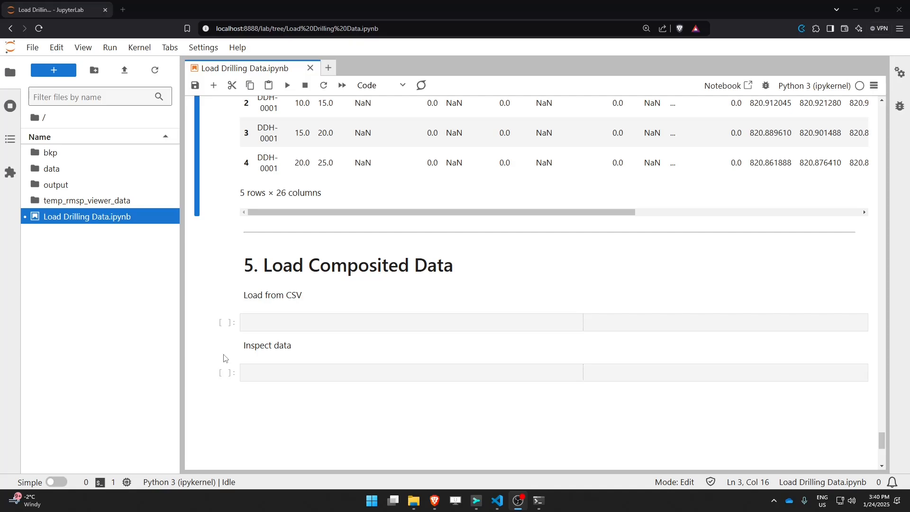
left_click(266, 322)
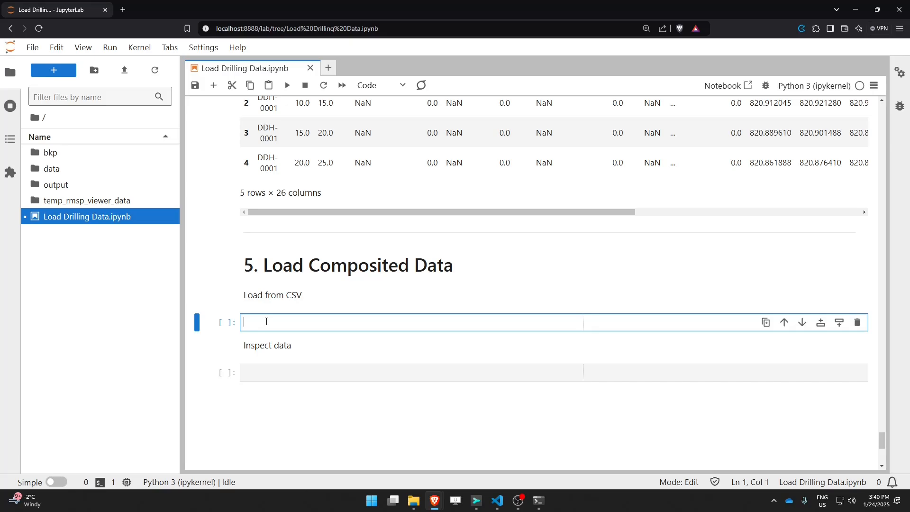
type("loaded_comps = ")
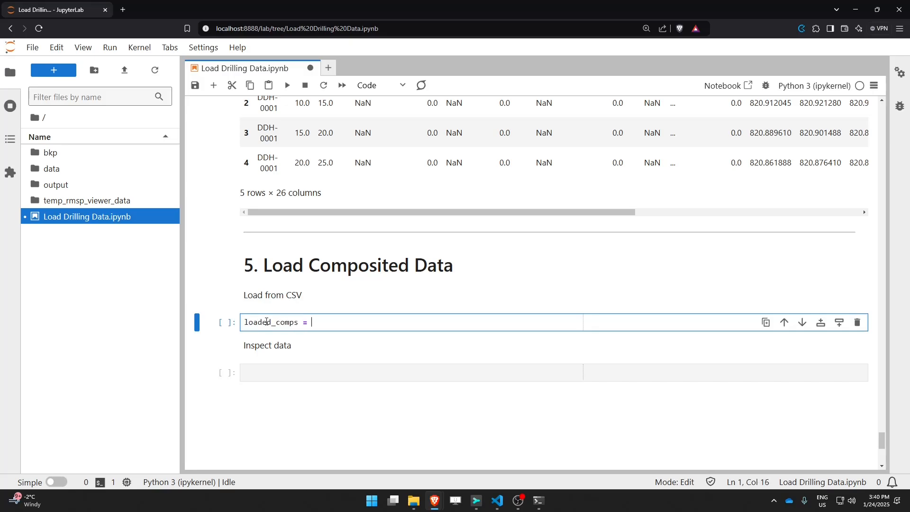
type("pd.read_csv(\"output/")
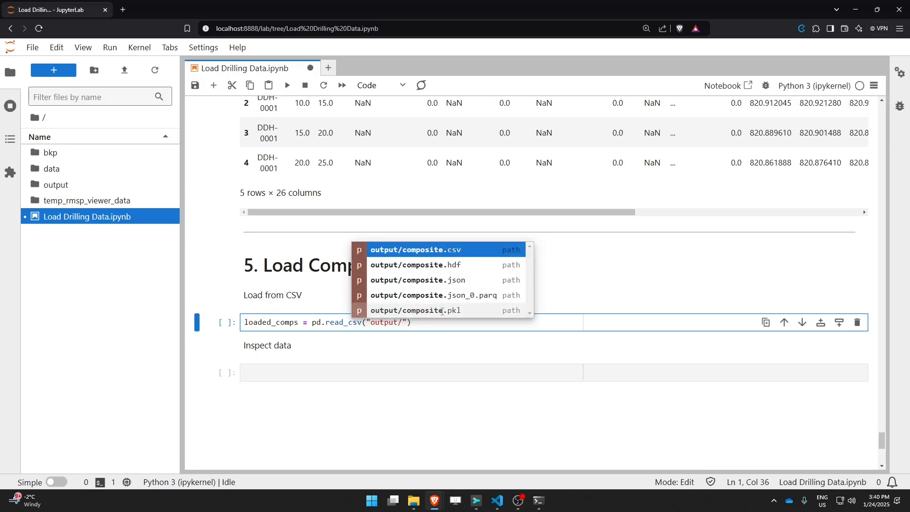
left_click(431, 250)
Step: Add a second line displaying loaded_comps.head() and run the cell
double_click(258, 323)
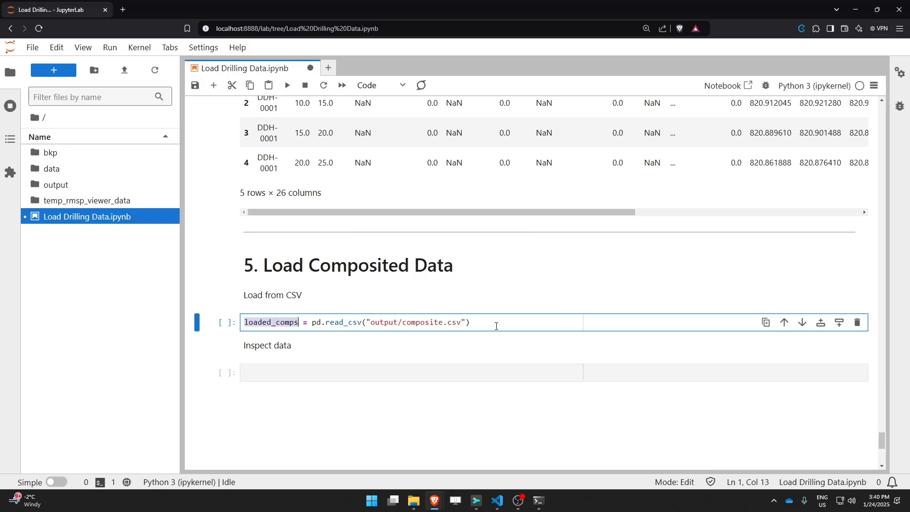
key("ctrl+c")
key("End")
key("Return")
key("ctrl+v")
type(".head()")
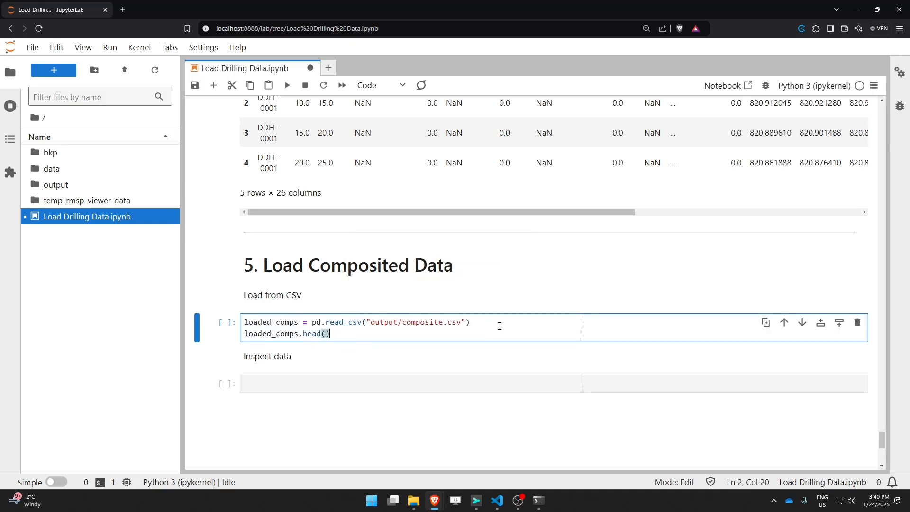
key("shift+Return")
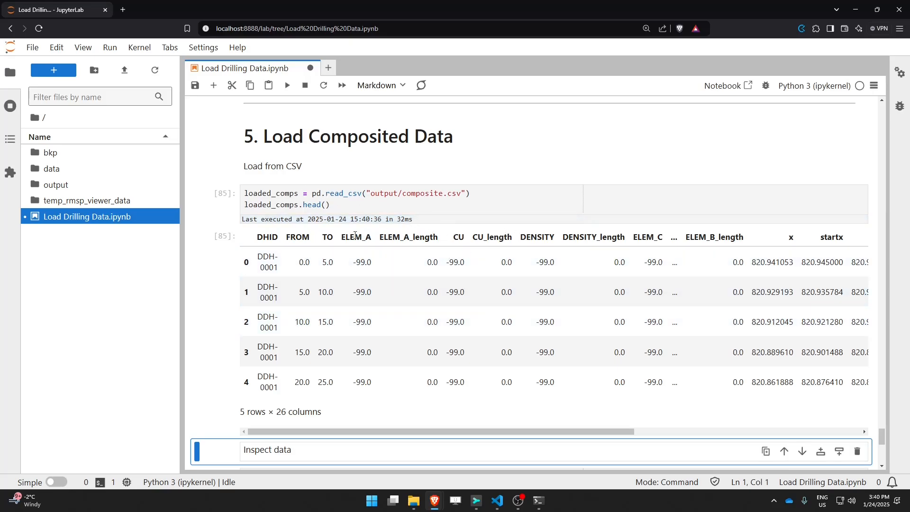
Step: Wrap the read_csv call in rmsp.PointData with x="x", y="y", z="z" and save the notebook
left_click(311, 194)
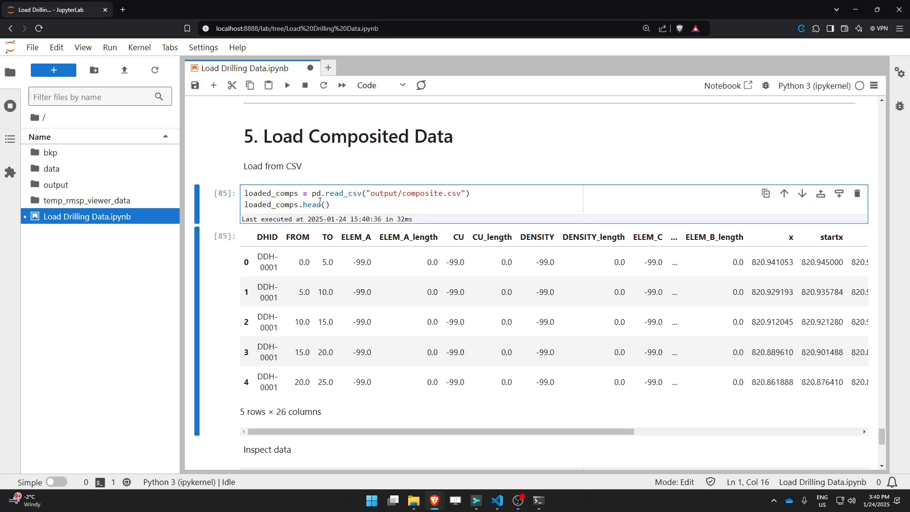
type("rmsp.Point")
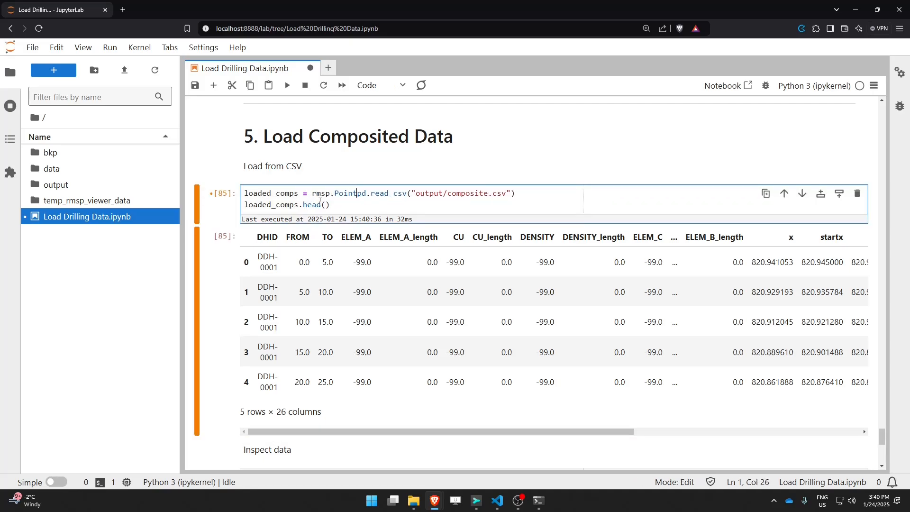
type("Data(")
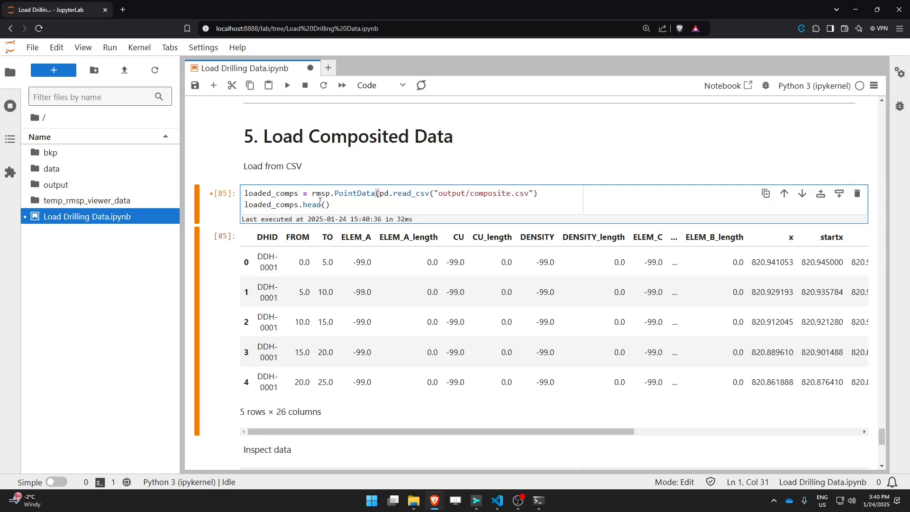
left_click(548, 195)
type(", x=\"")
left_click(796, 238)
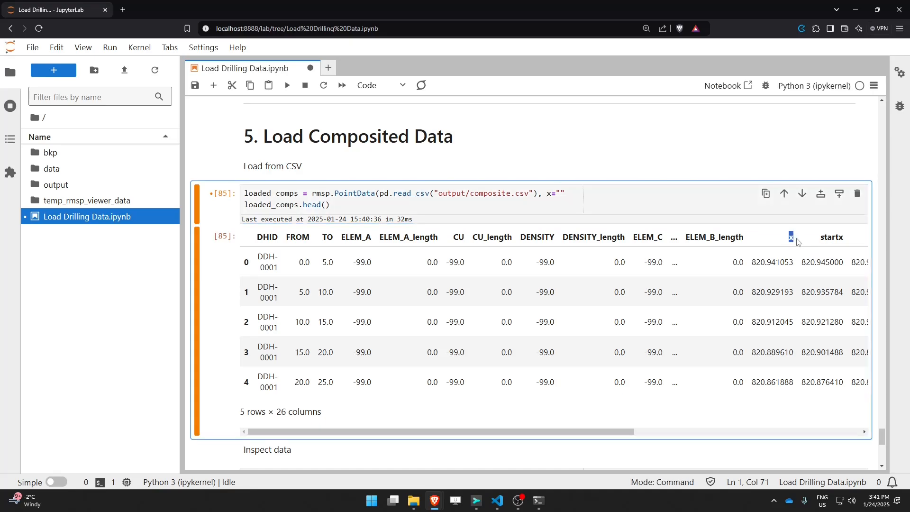
left_click(564, 194)
left_click(562, 194)
type("x")
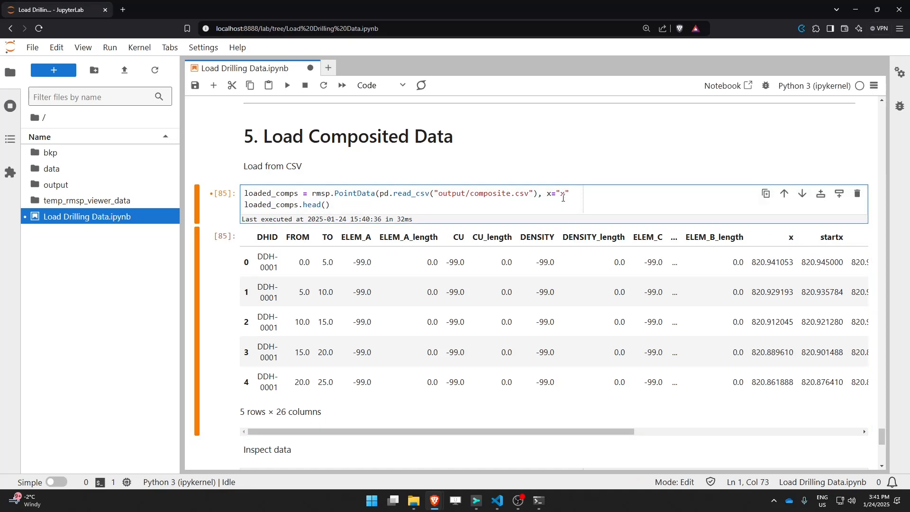
type("\", y=\"y\", z=\"z\")")
key("ctrl+s")
Step: Add a dhid="DHID" argument to the PointData call and reformat the cell's code
left_click_drag(282, 242, 257, 237)
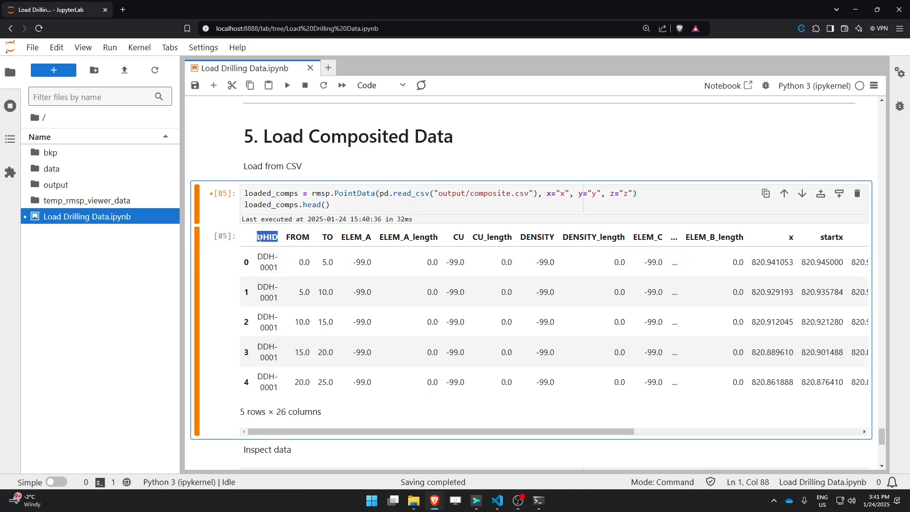
left_click(545, 192)
key("ctrl+v")
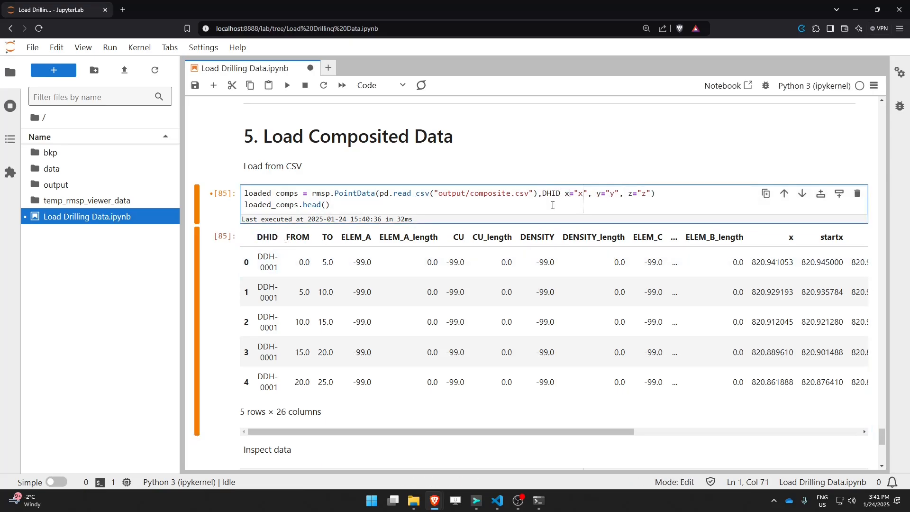
key("ctrl+z")
type("dhid=\"")
key("ctrl+v")
type(",")
key("ctrl+shift+f")
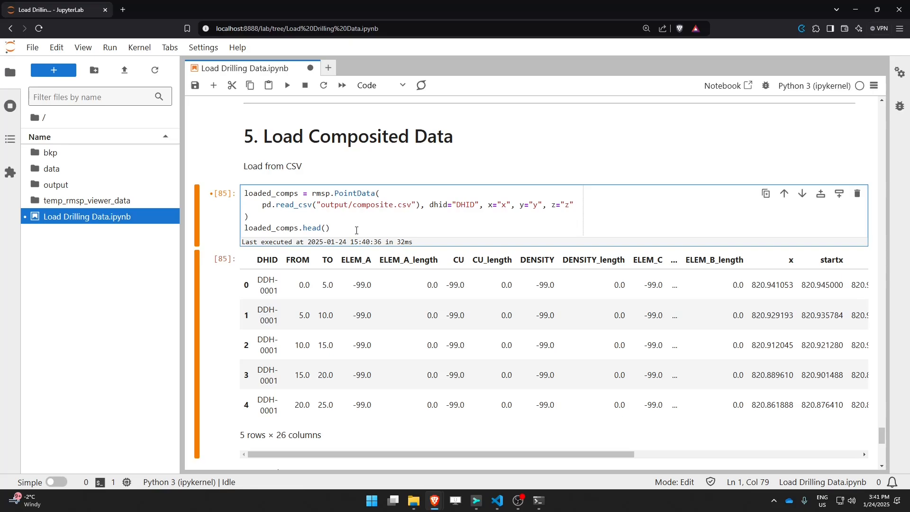
Step: Run the cell to build the PointData object from the composites
left_click_drag(592, 206, 489, 205)
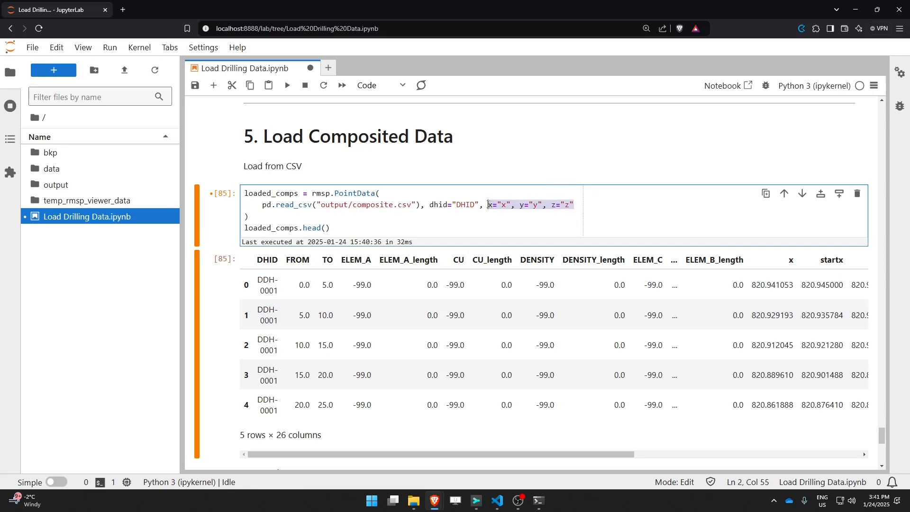
left_click_drag(429, 205, 479, 205)
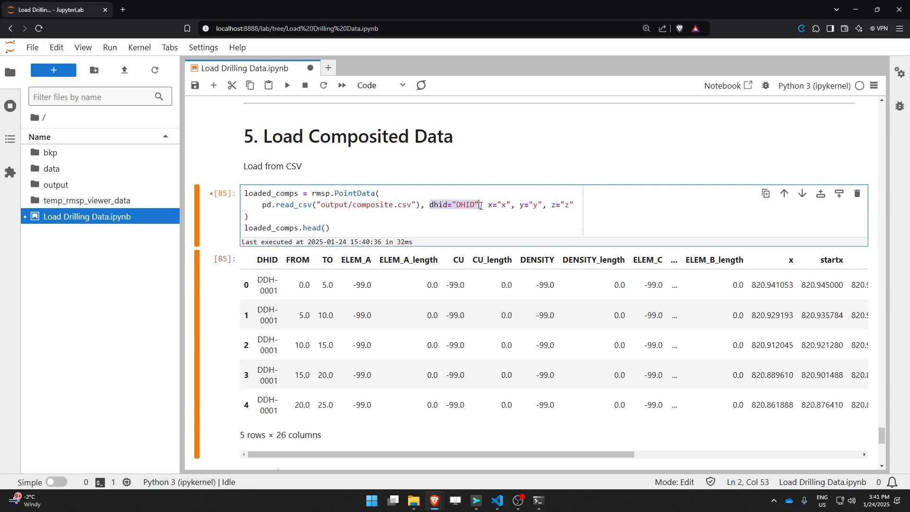
left_click(365, 222)
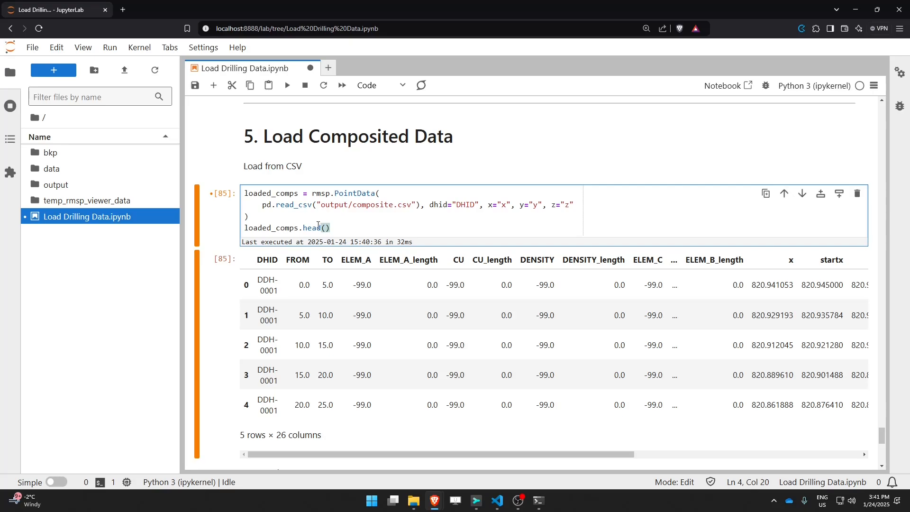
key("shift+Return")
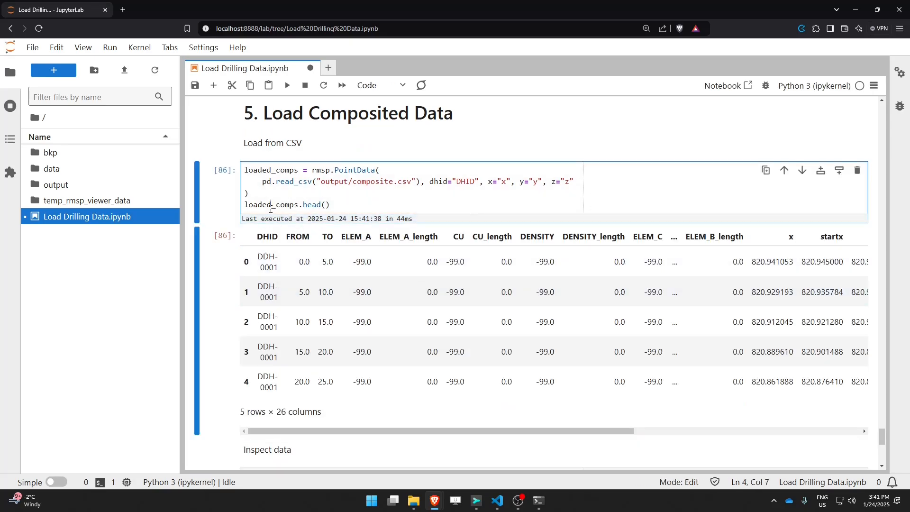
Step: Replace head() with a call to check_value_range and open its signature help
double_click(272, 204)
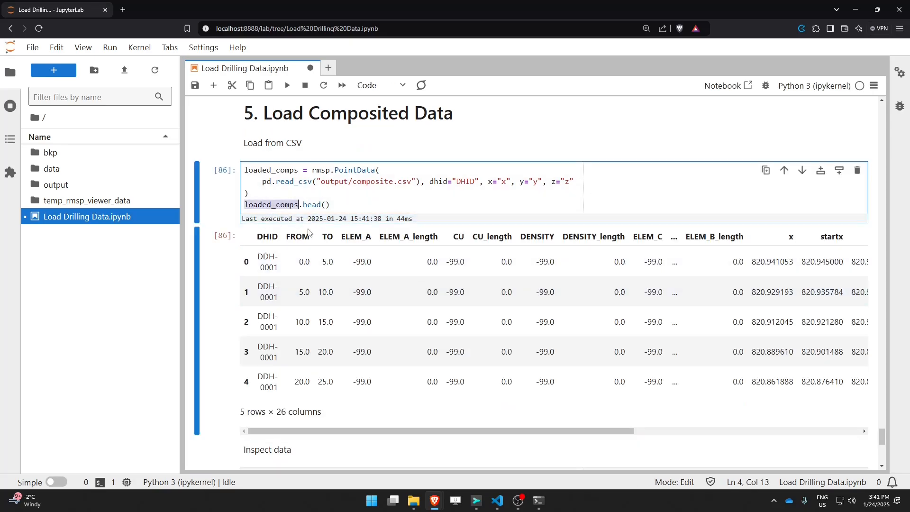
double_click(313, 205)
key("BackSpace")
key("Delete")
key("BackSpace")
key("Delete")
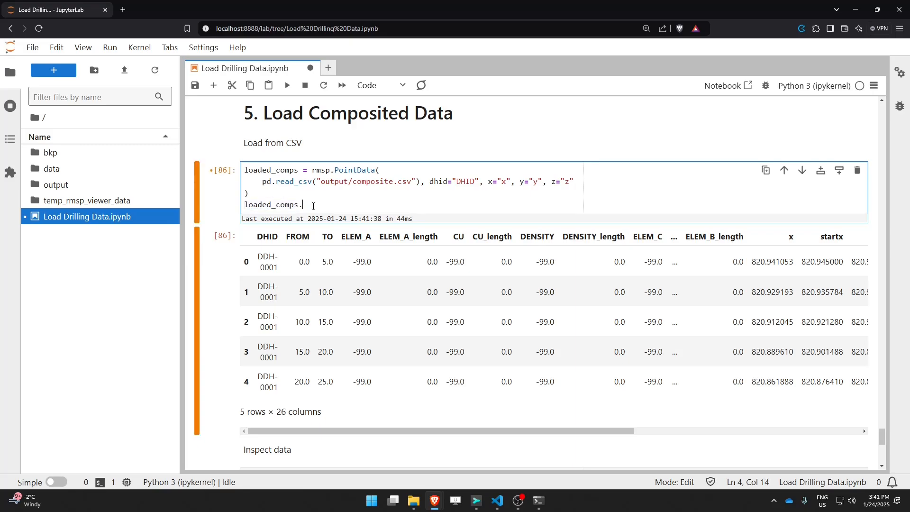
type(".check_")
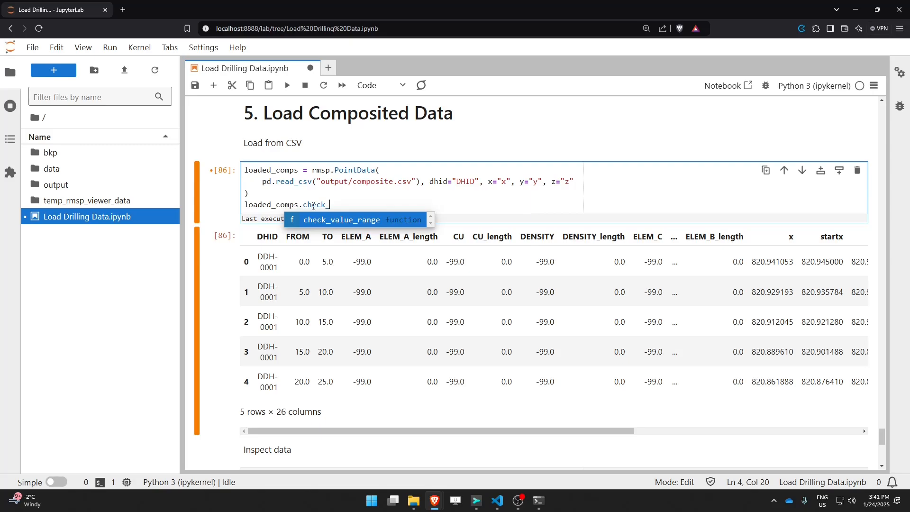
key("Tab")
type("(")
key("shift+Tab")
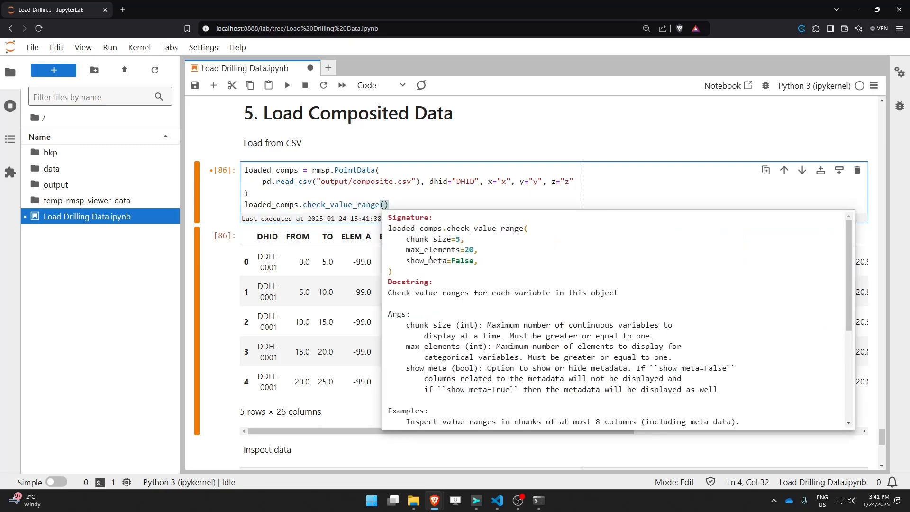
Step: Pass show_meta=True to check_value_range and run the cell
double_click(427, 261)
key("ctrl+c")
left_click(387, 205)
key("ctrl+v")
type("=True")
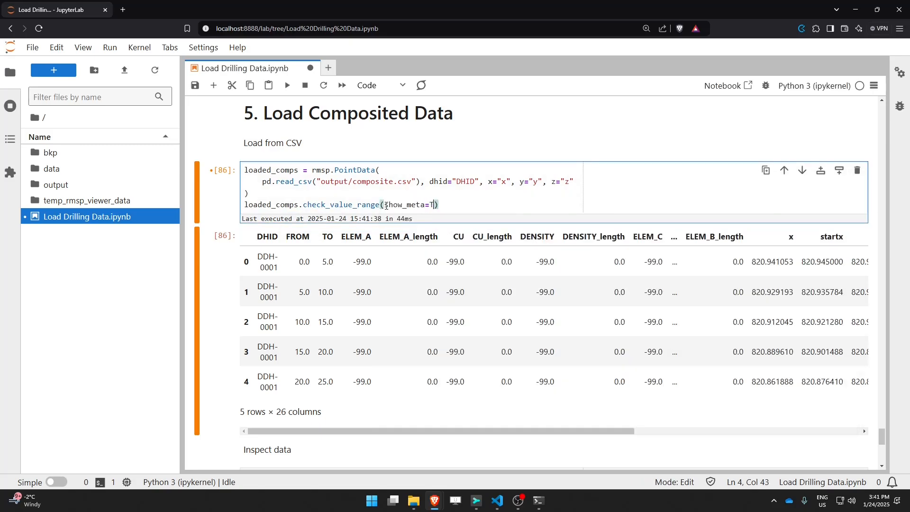
key("shift+Return")
Step: Examine the continuous variable statistics in the value range output
scroll(369, 197, "up", 3)
scroll(370, 197, "up", 12)
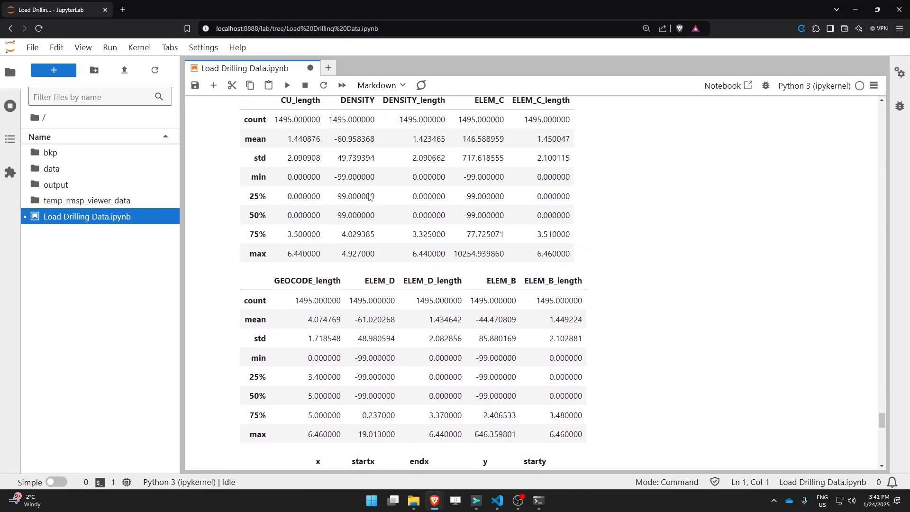
scroll(376, 234, "down", 2)
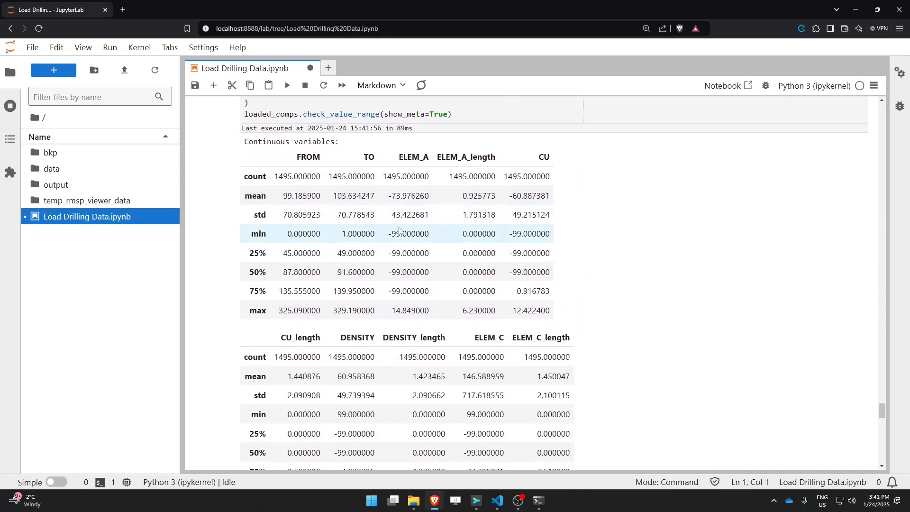
scroll(396, 198, "down", 10)
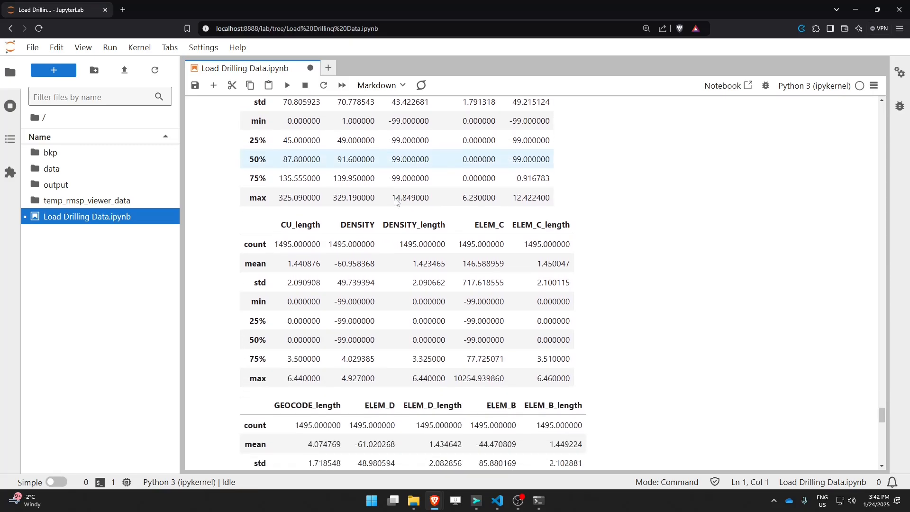
scroll(395, 201, "up", 12)
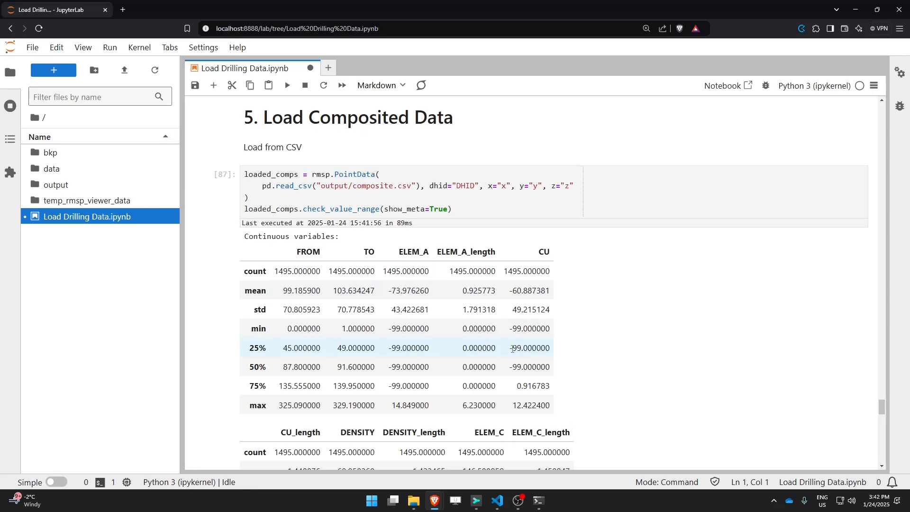
left_click_drag(511, 350, 549, 349)
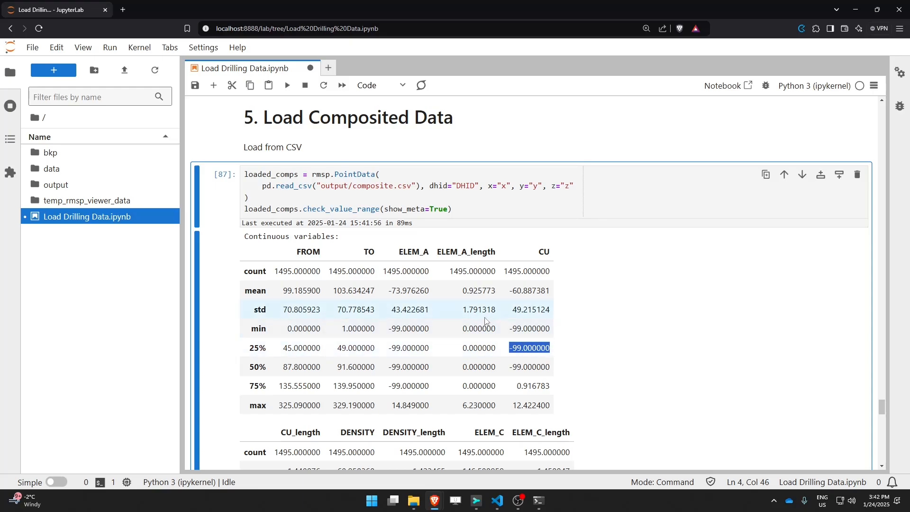
Step: Write loaded_comps.inspect_types_and_values() in the empty code cell under the Inspect data heading
double_click(289, 212)
scroll(318, 234, "down", 2)
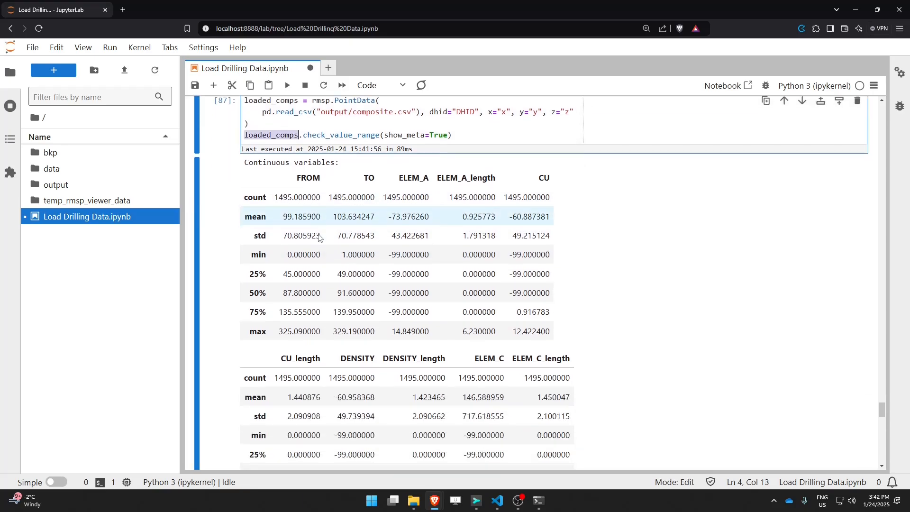
scroll(318, 237, "down", 18)
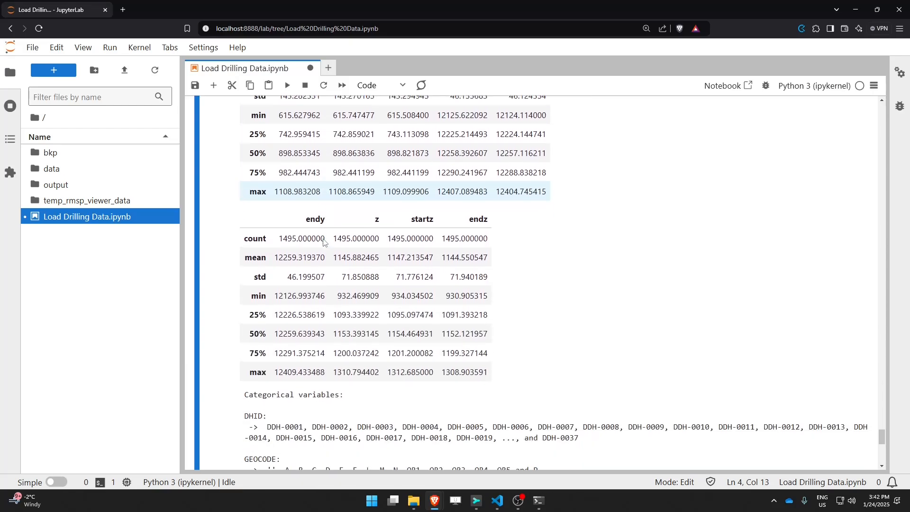
scroll(323, 242, "down", 3)
scroll(324, 238, "down", 3)
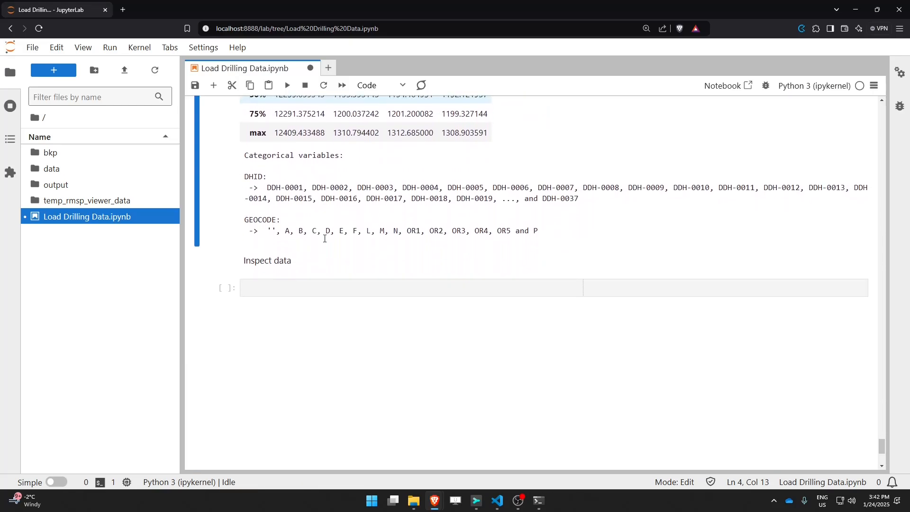
left_click(291, 287)
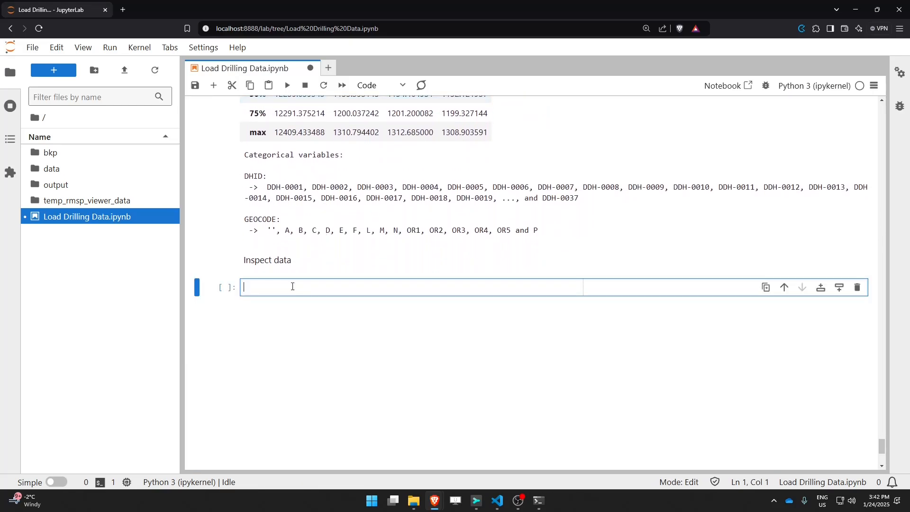
key("ctrl+v")
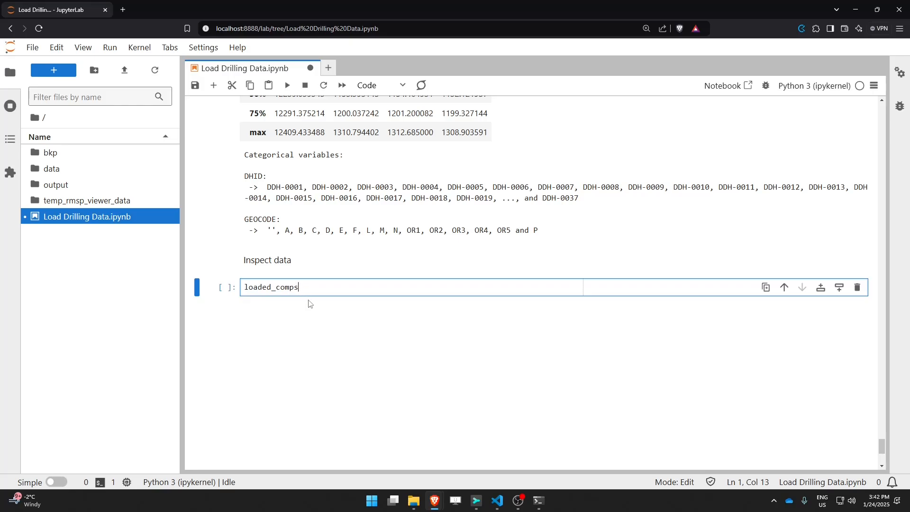
type(".check(")
left_click_drag(338, 287, 303, 287)
type("spec")
key("Tab")
type("(")
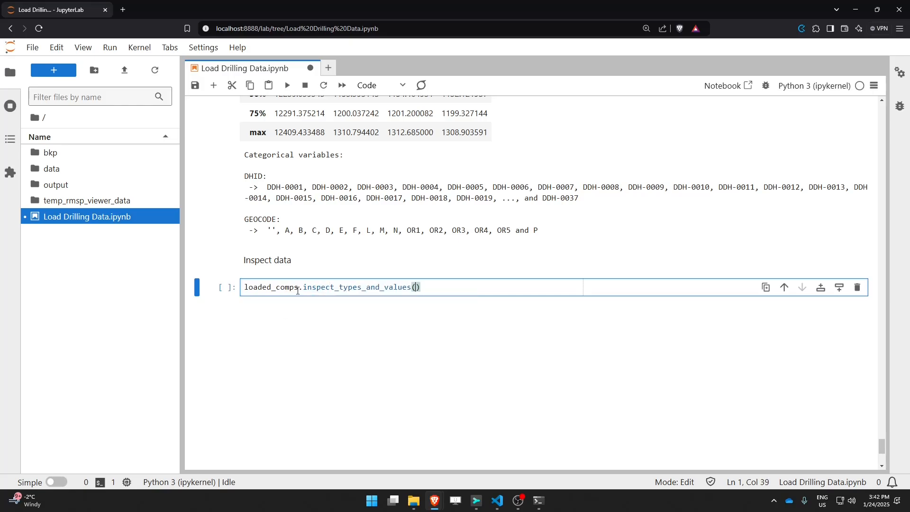
Step: Open the signature help for inspect_types_and_values and run the cell
key("shift+Tab")
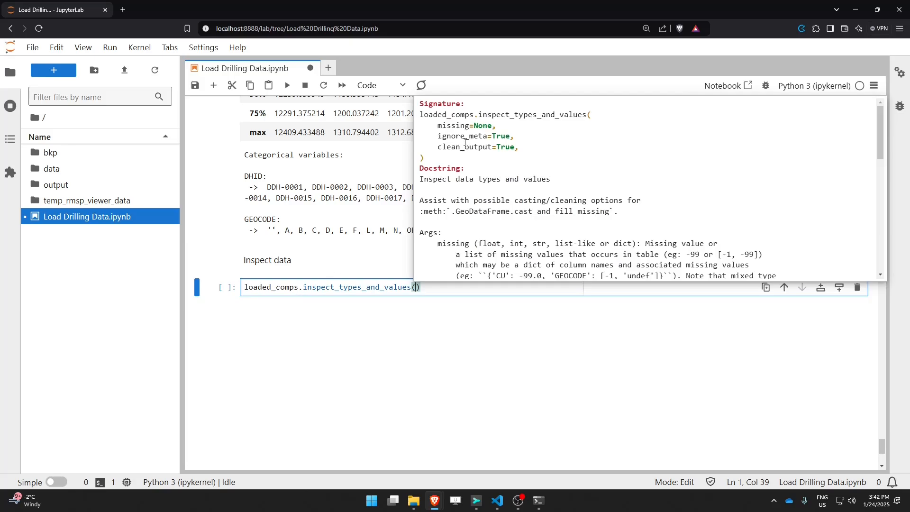
left_click(352, 286)
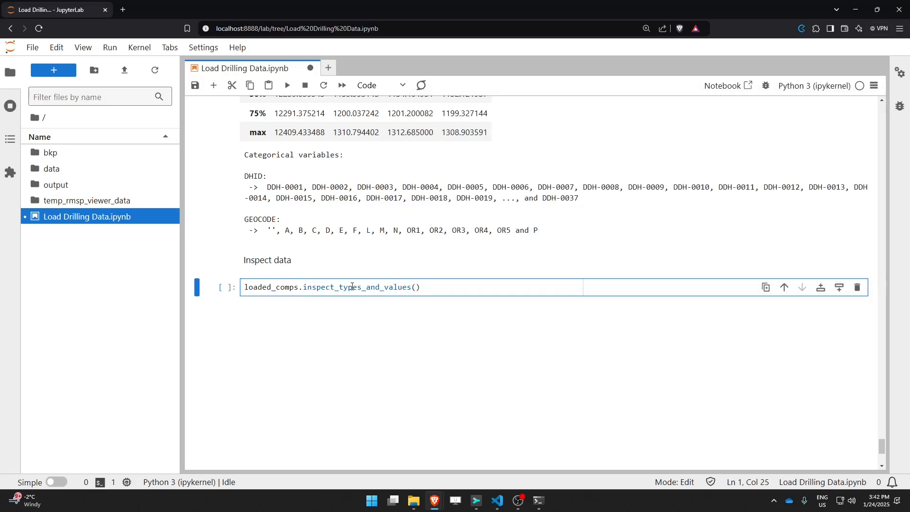
key("shift+Return")
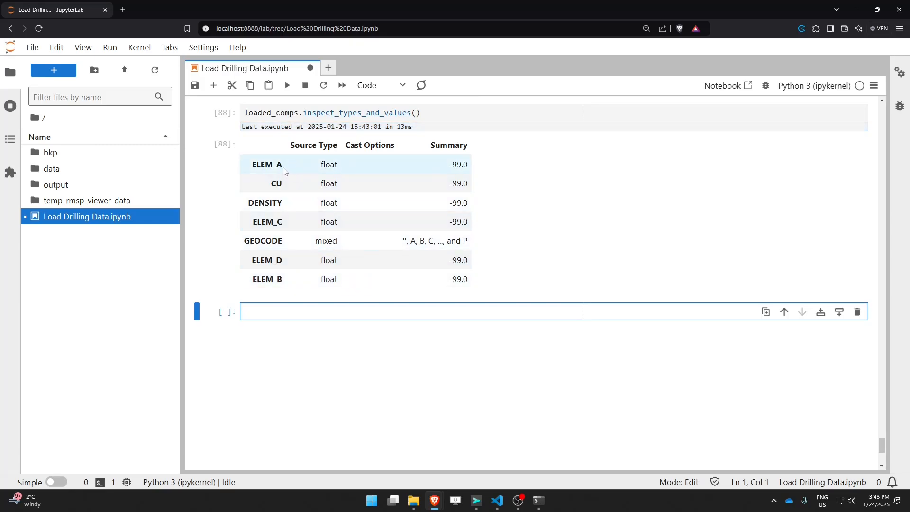
Step: Examine the source types and summaries listed in the inspect_types_and_values output table
double_click(336, 168)
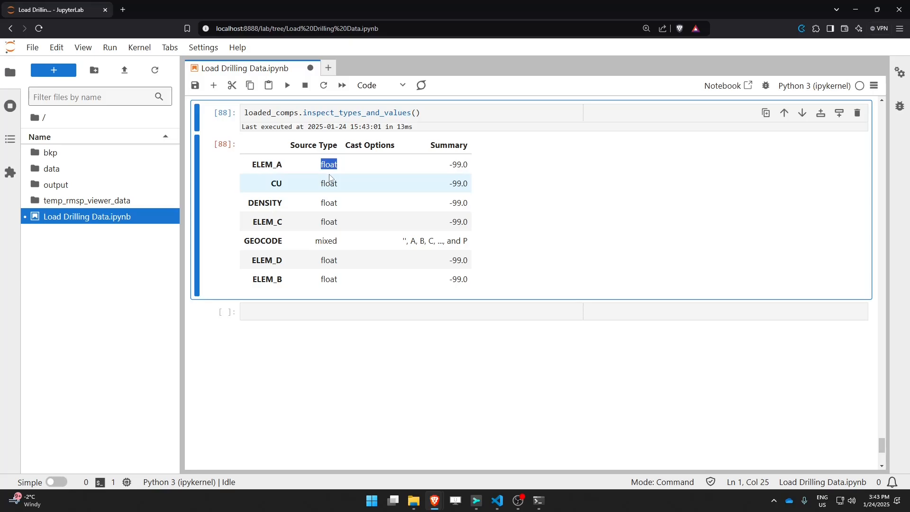
left_click_drag(449, 164, 471, 167)
left_click(454, 167)
left_click_drag(275, 183, 282, 185)
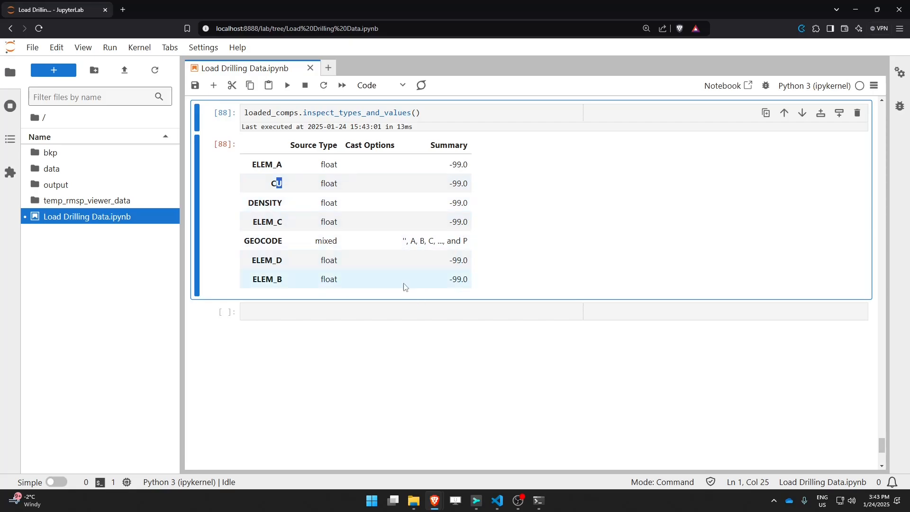
left_click_drag(284, 242, 245, 242)
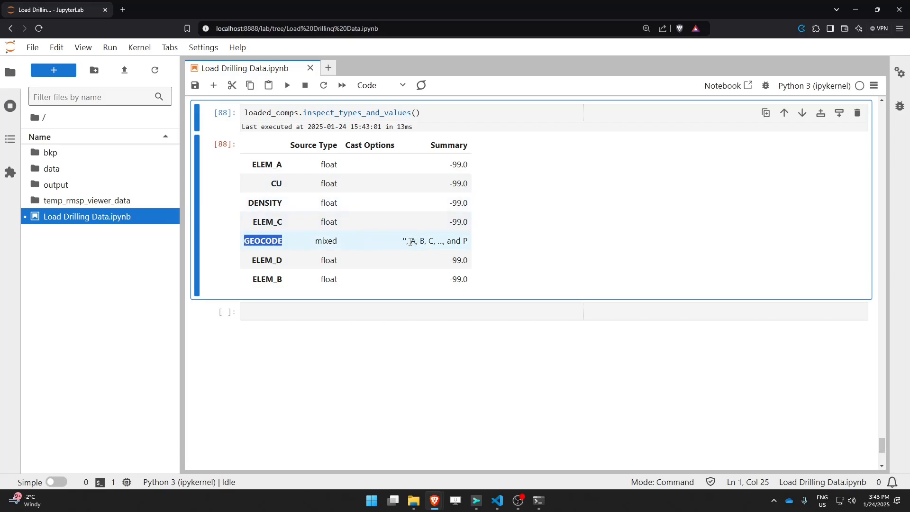
left_click_drag(403, 240, 466, 241)
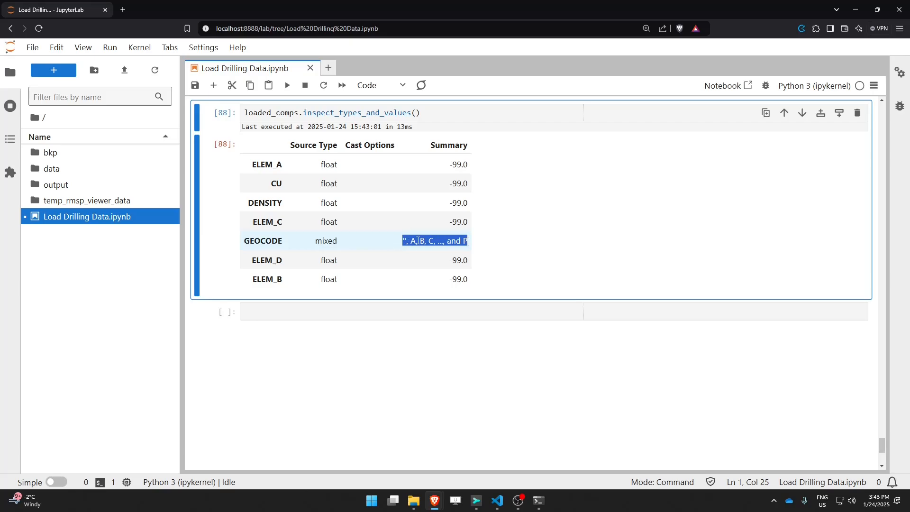
triple_click(452, 165)
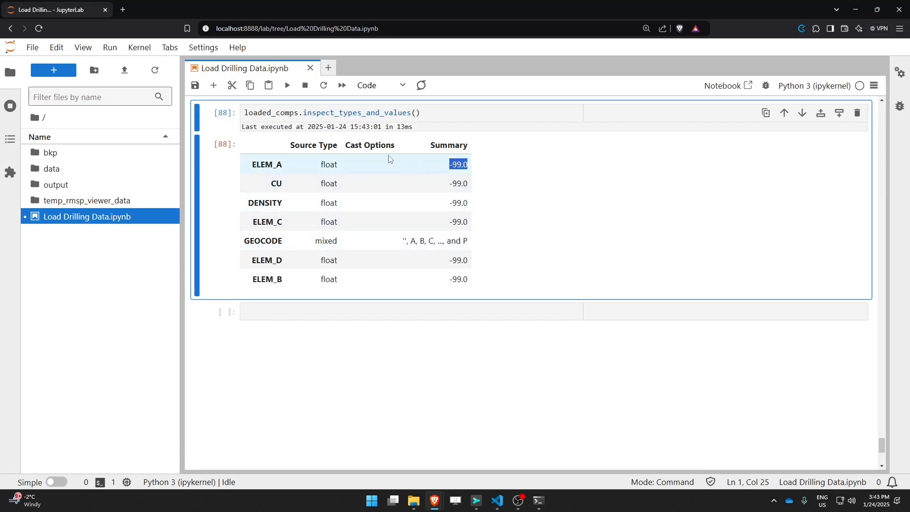
scroll(434, 216, "up", 4)
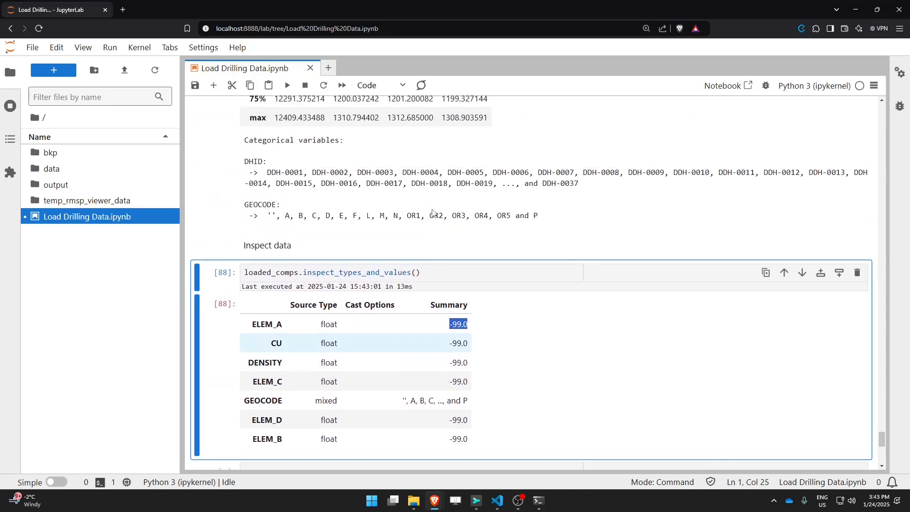
left_click_drag(448, 354, 468, 354)
Step: Add missing=-99.0 to the PointData call in the composite loading cell and save the notebook
scroll(459, 269, "up", 15)
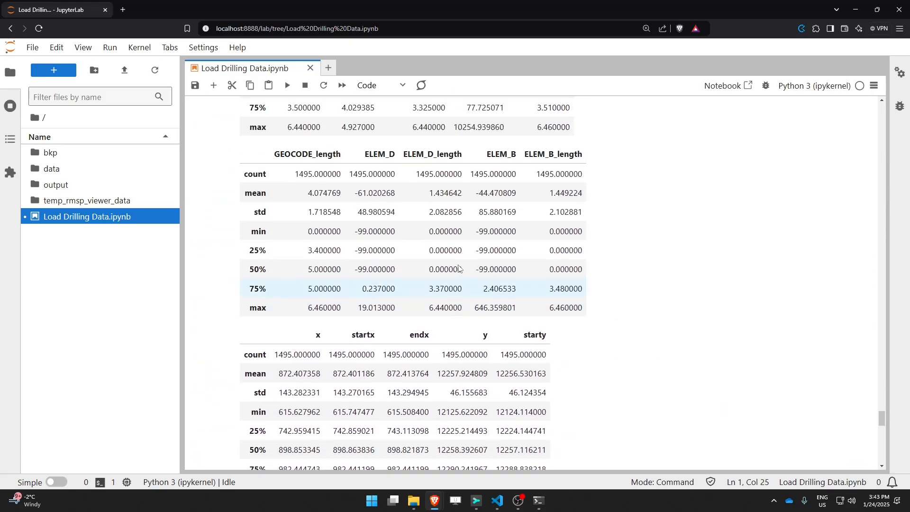
scroll(459, 269, "up", 5)
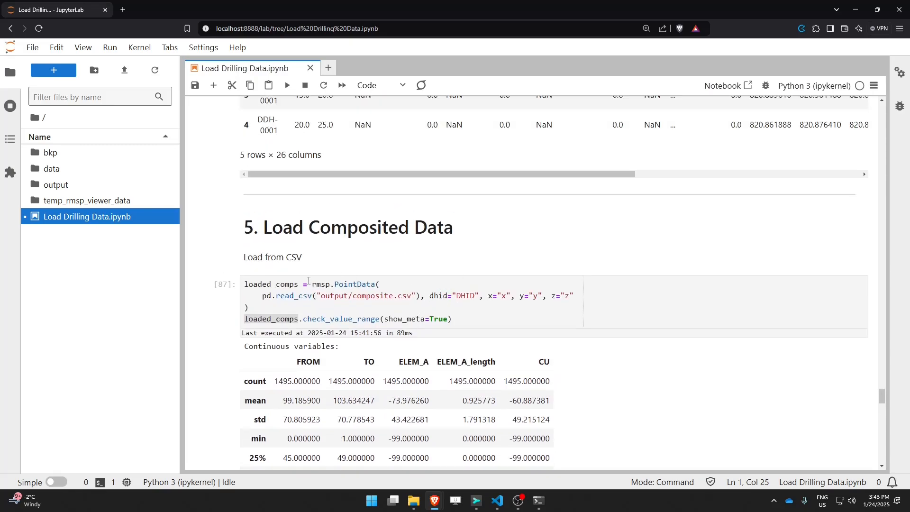
left_click_drag(312, 284, 318, 306)
left_click(611, 294)
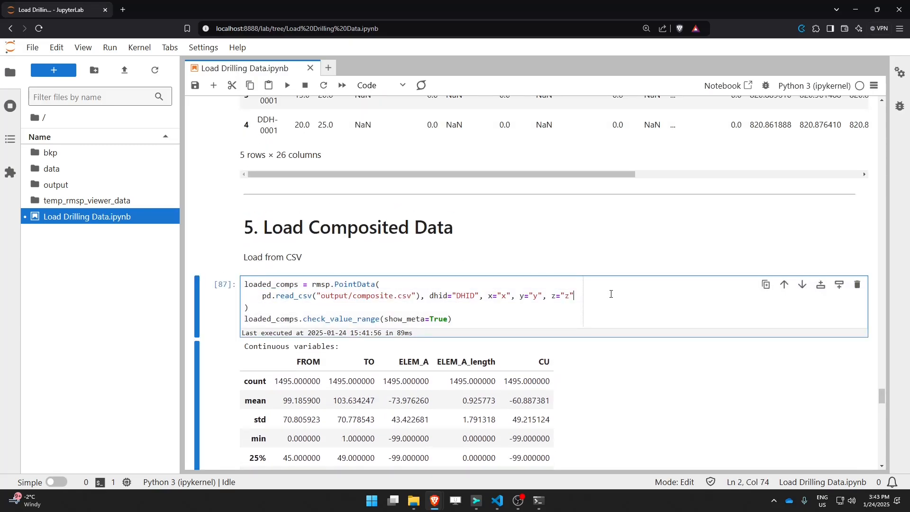
type(", miss")
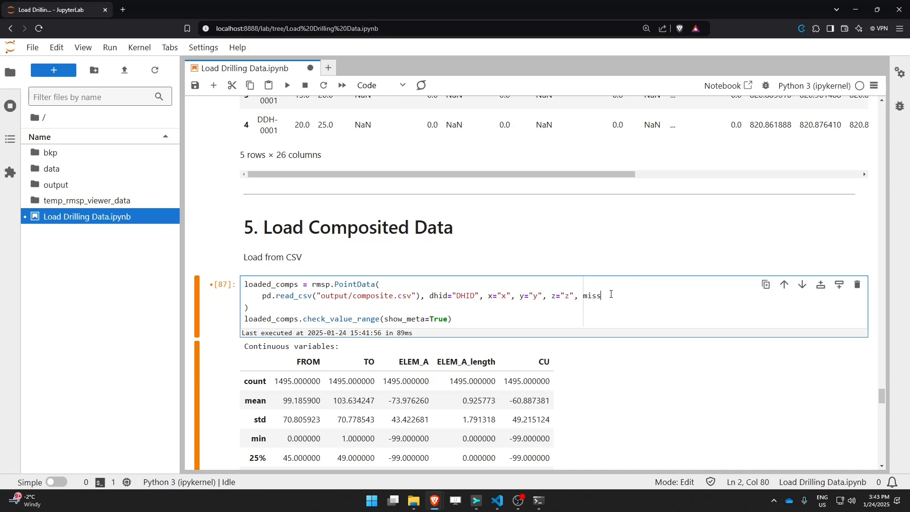
type("ing=-99.0")
key("ctrl+s")
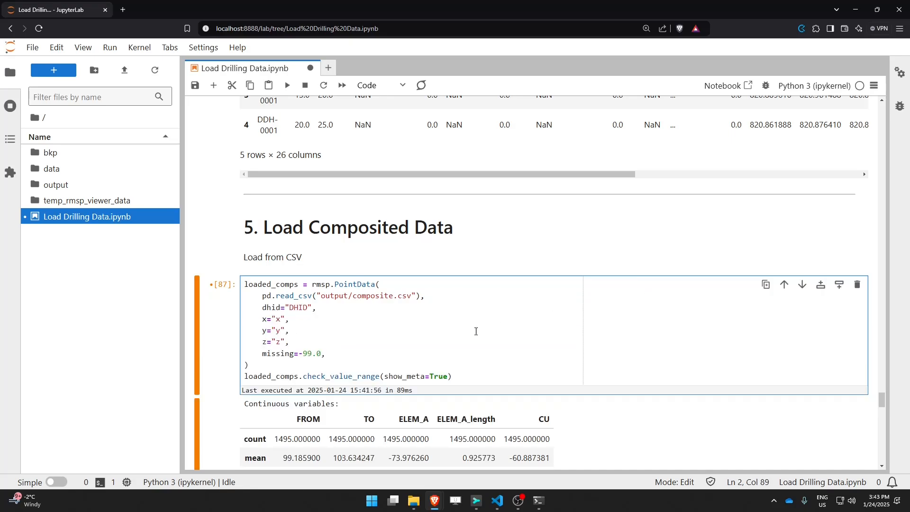
Step: Re-run the composite loading cell with the missing value setting
left_click(302, 345)
left_click_drag(327, 354, 262, 354)
left_click(295, 319)
key("shift+Return")
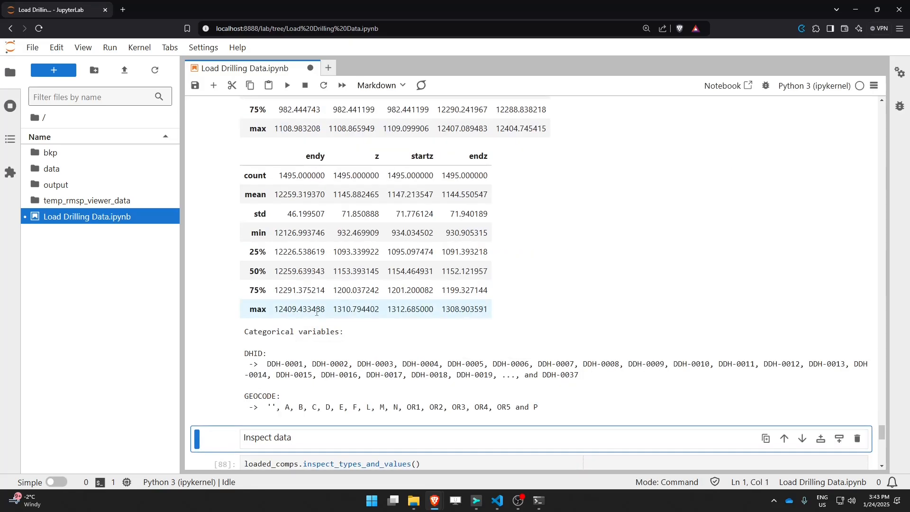
Step: Examine the updated continuous variable statistics, especially the min row, in the value range output
scroll(310, 316, "down", 5)
left_click(345, 274)
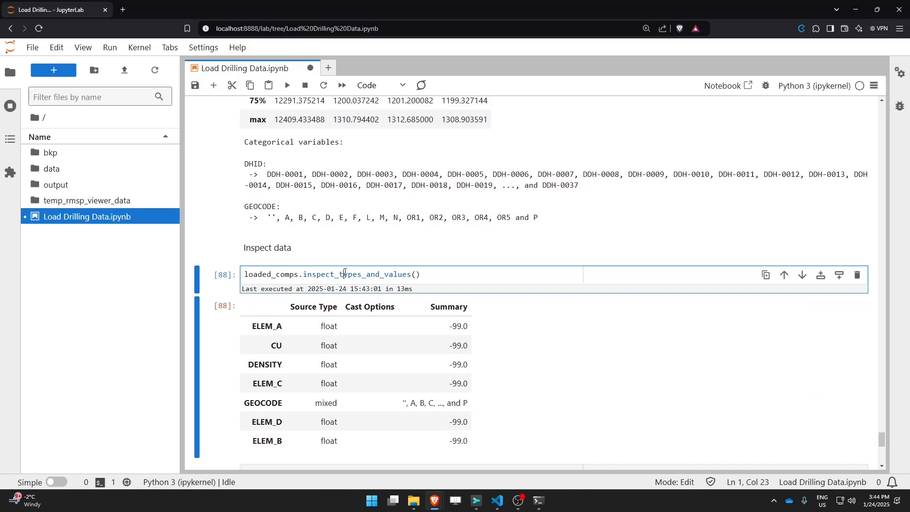
scroll(327, 237, "up", 15)
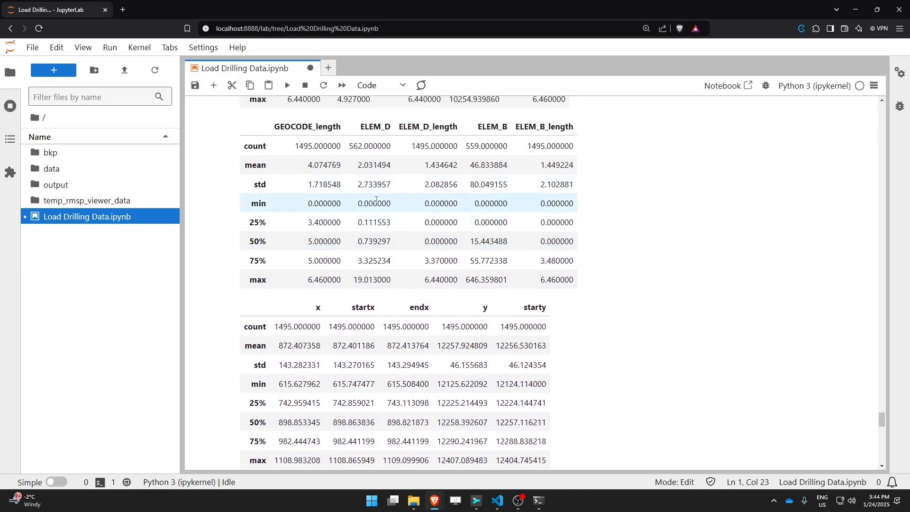
left_click_drag(324, 203, 545, 203)
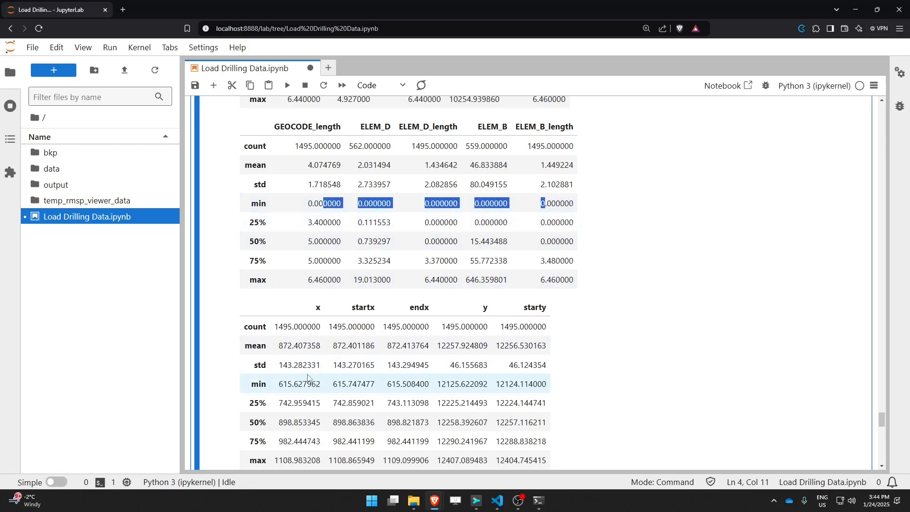
left_click_drag(287, 388, 537, 384)
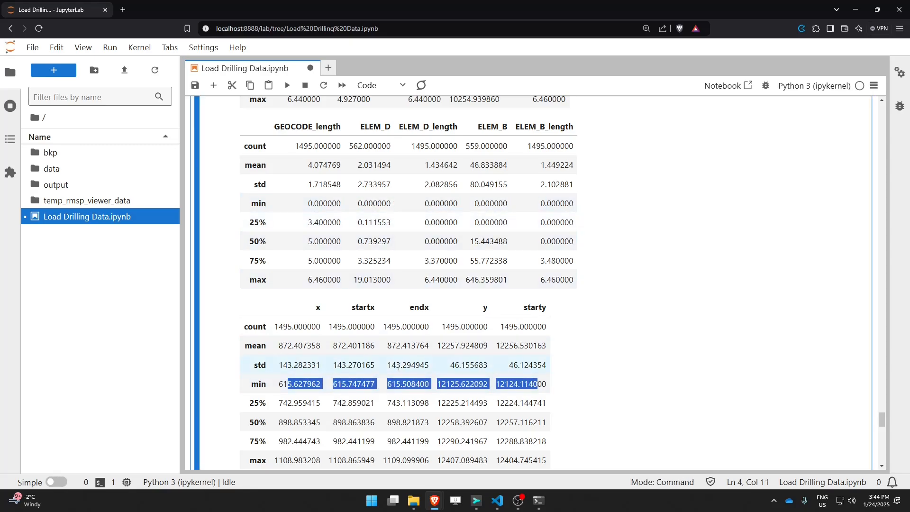
scroll(399, 367, "down", 5)
scroll(398, 366, "down", 7)
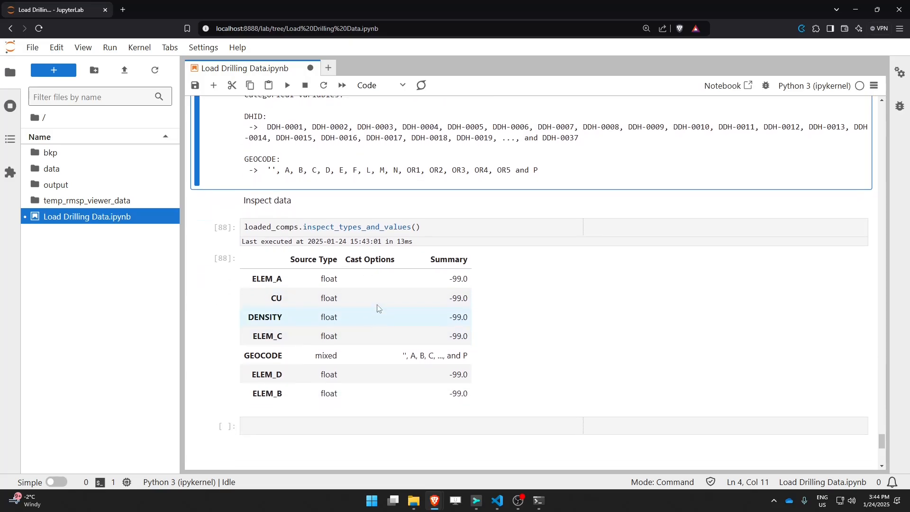
Step: Re-run the inspect_types_and_values cell and select the method name
left_click(364, 234)
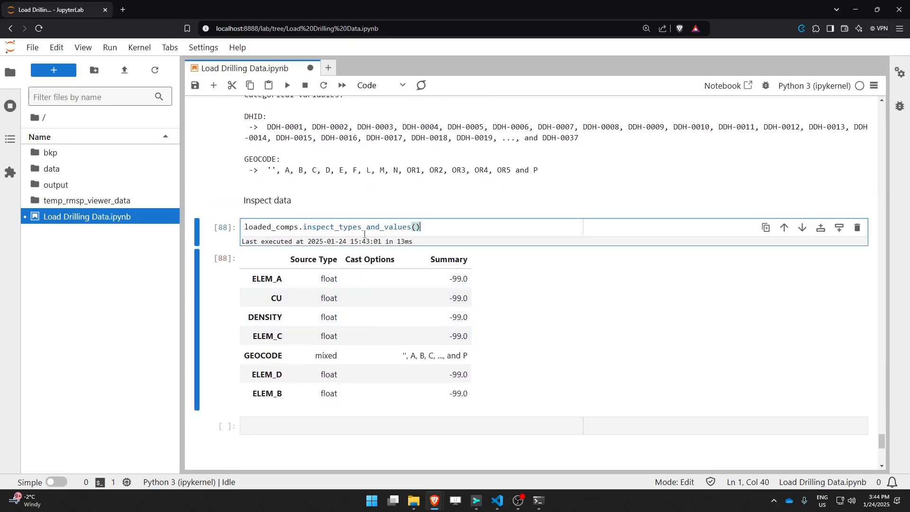
key("shift+Return")
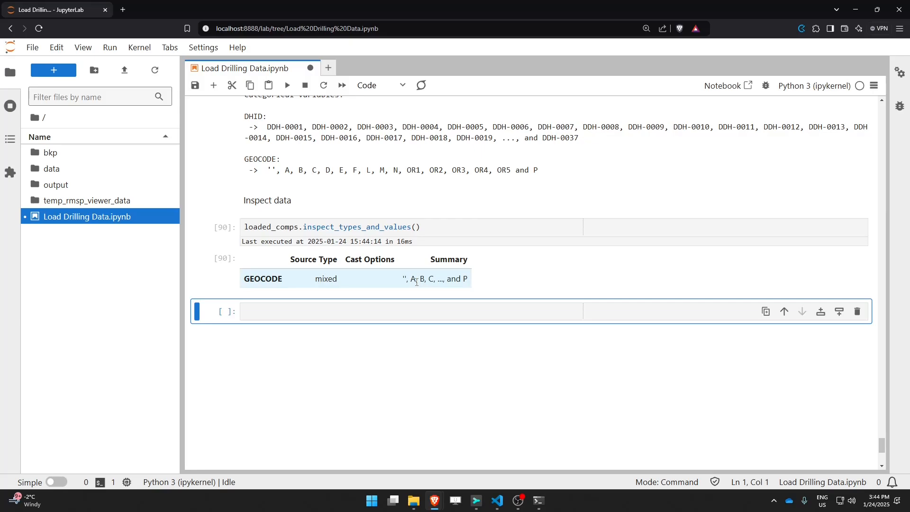
double_click(331, 228)
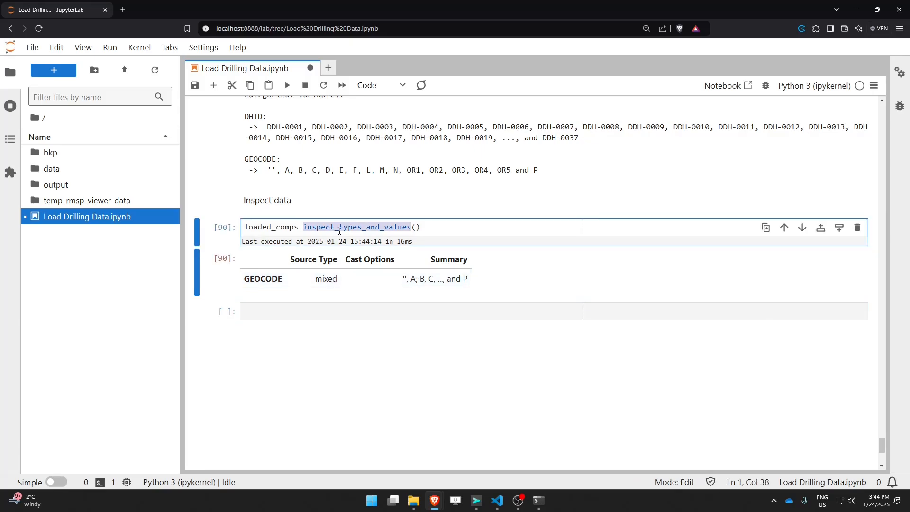